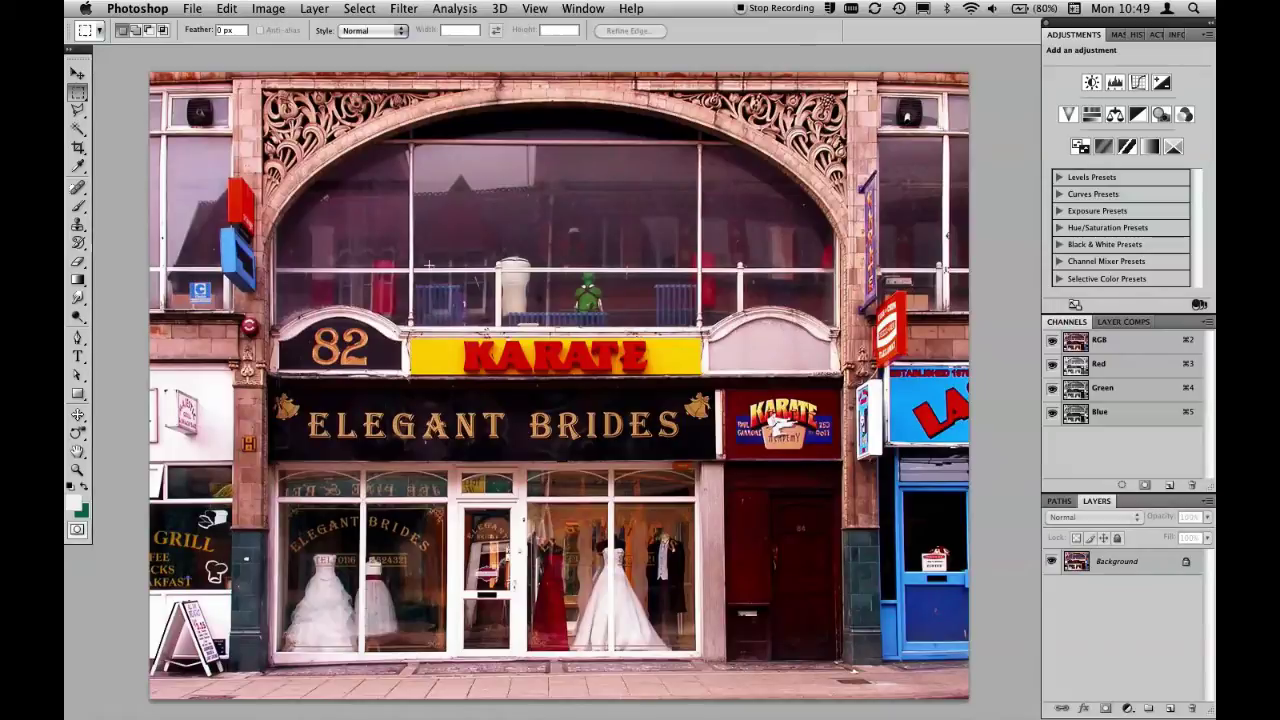
Preview and cancel a Grayscale profile conversion, then add a Black & White adjustment layer
{"action": "left_click", "coordinate": [228, 9]}
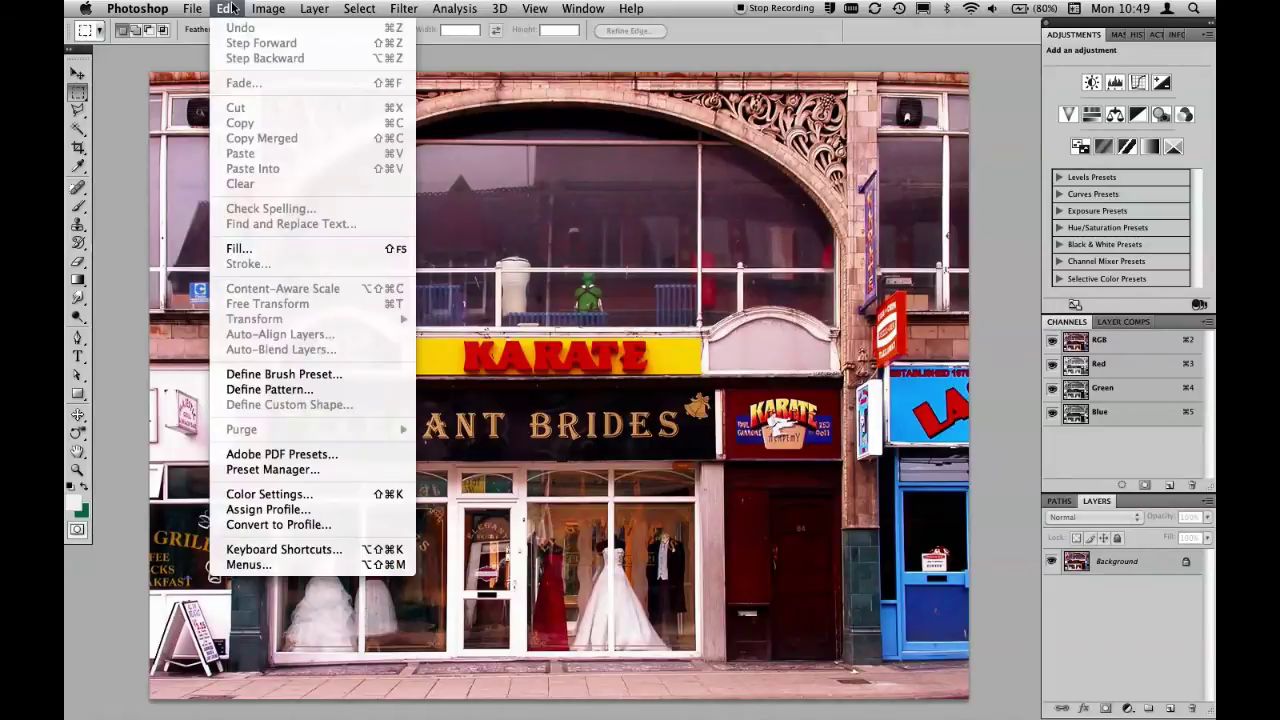
{"action": "left_click", "coordinate": [307, 527]}
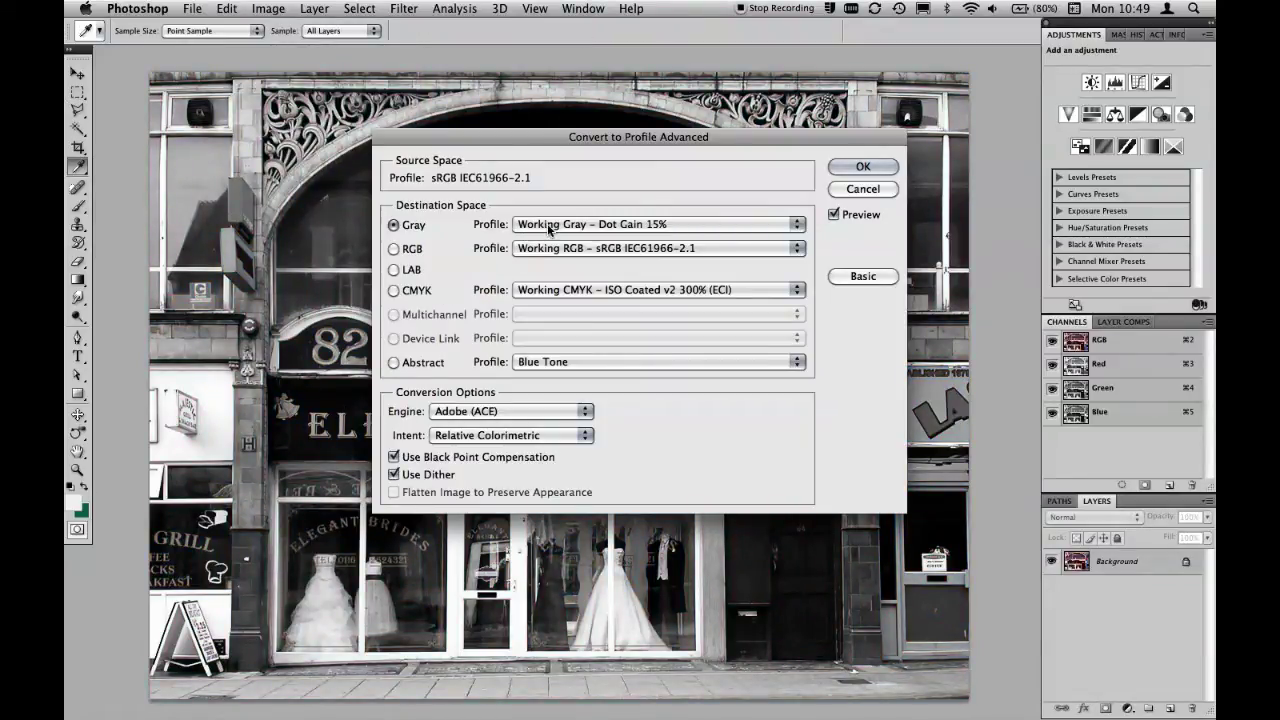
{"action": "left_click", "coordinate": [858, 190]}
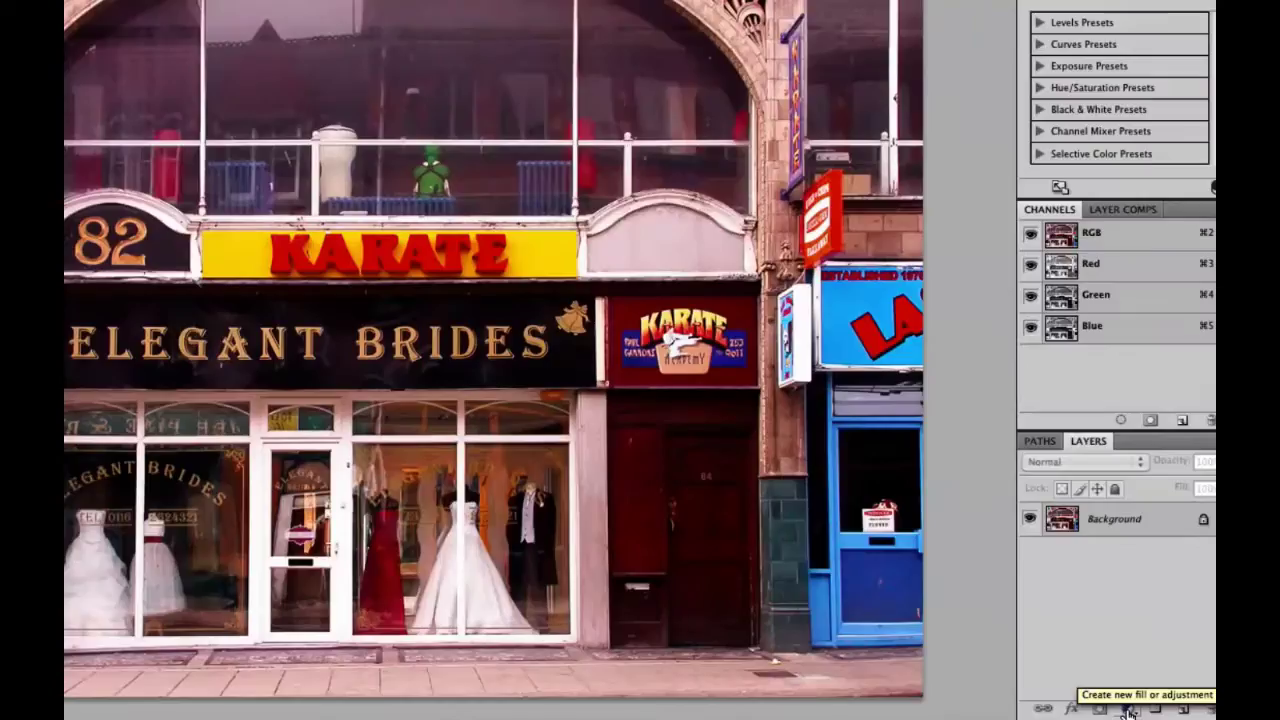
{"action": "left_click", "coordinate": [1127, 708]}
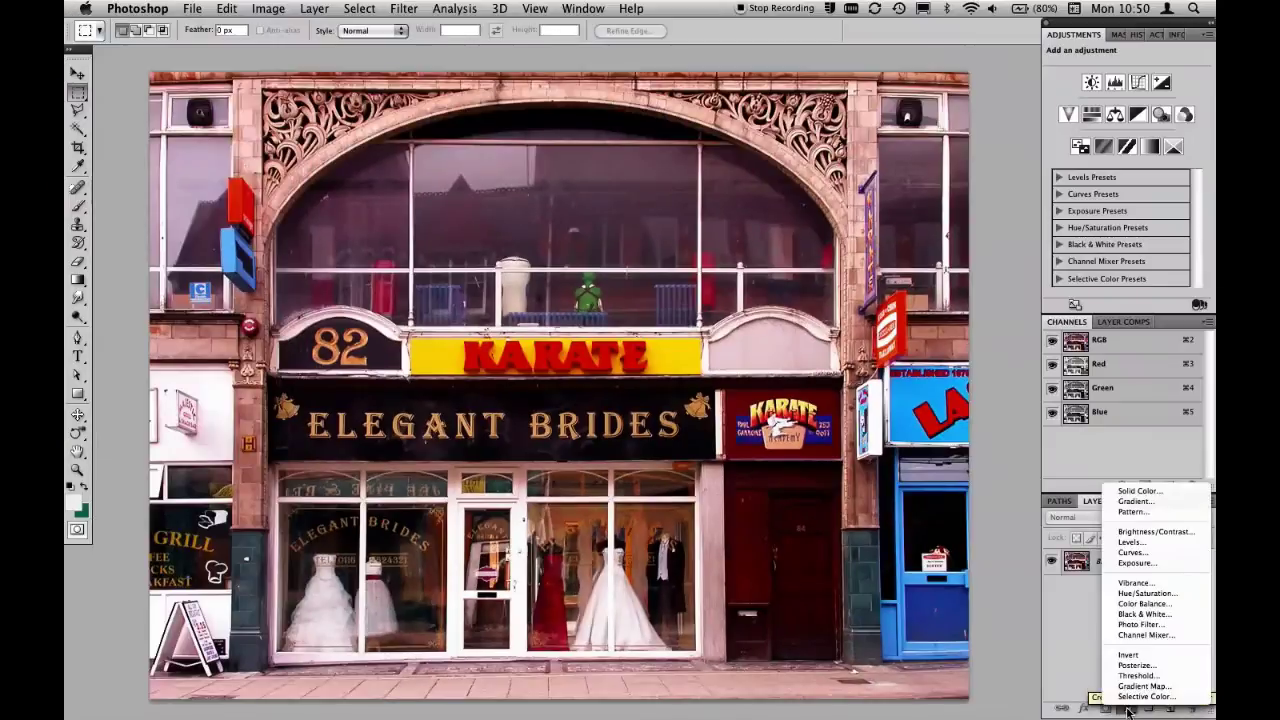
{"action": "left_click", "coordinate": [1143, 614]}
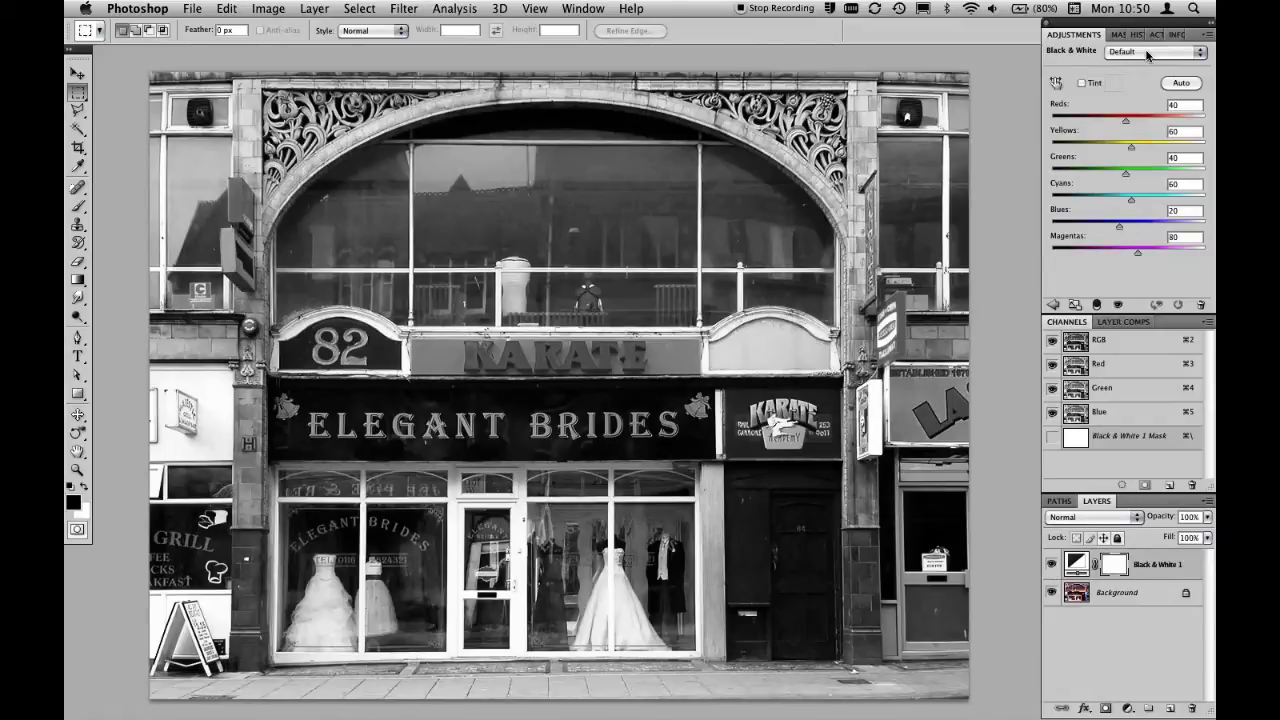
Apply the Blue Filter preset and toggle the Black & White 1 layer to compare with colour
{"action": "left_click", "coordinate": [1147, 55]}
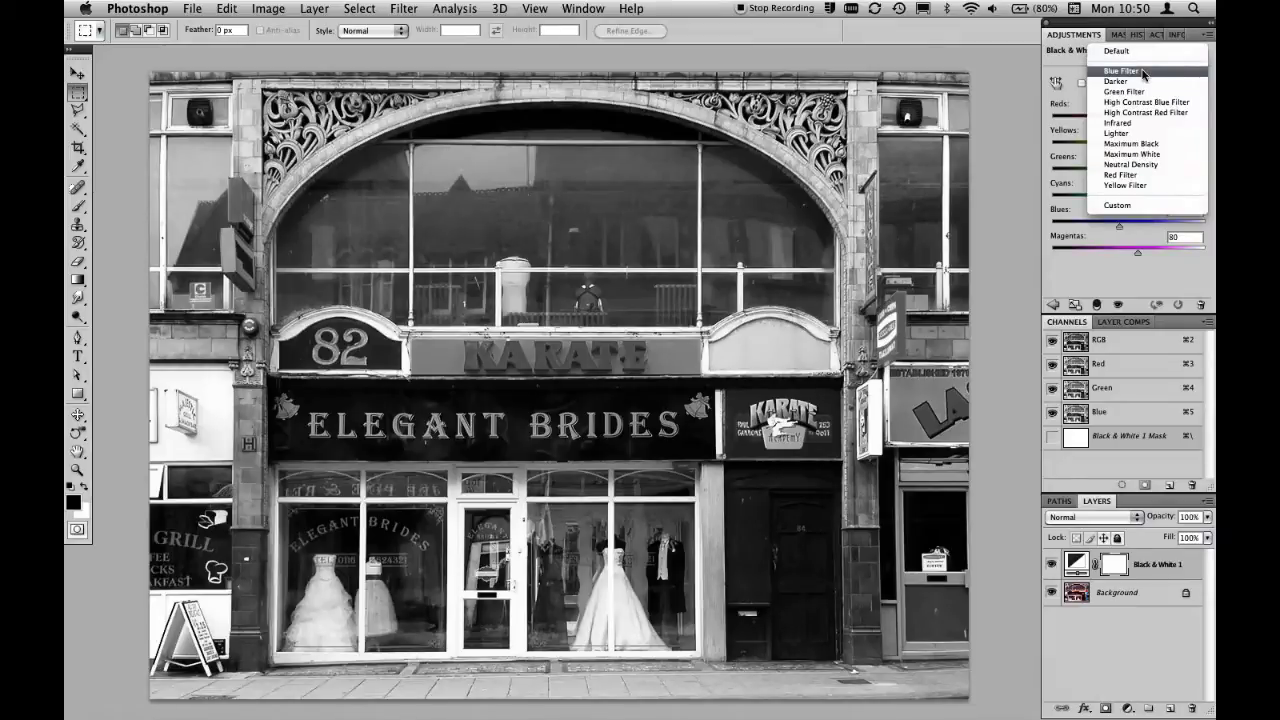
{"action": "left_click", "coordinate": [1144, 72]}
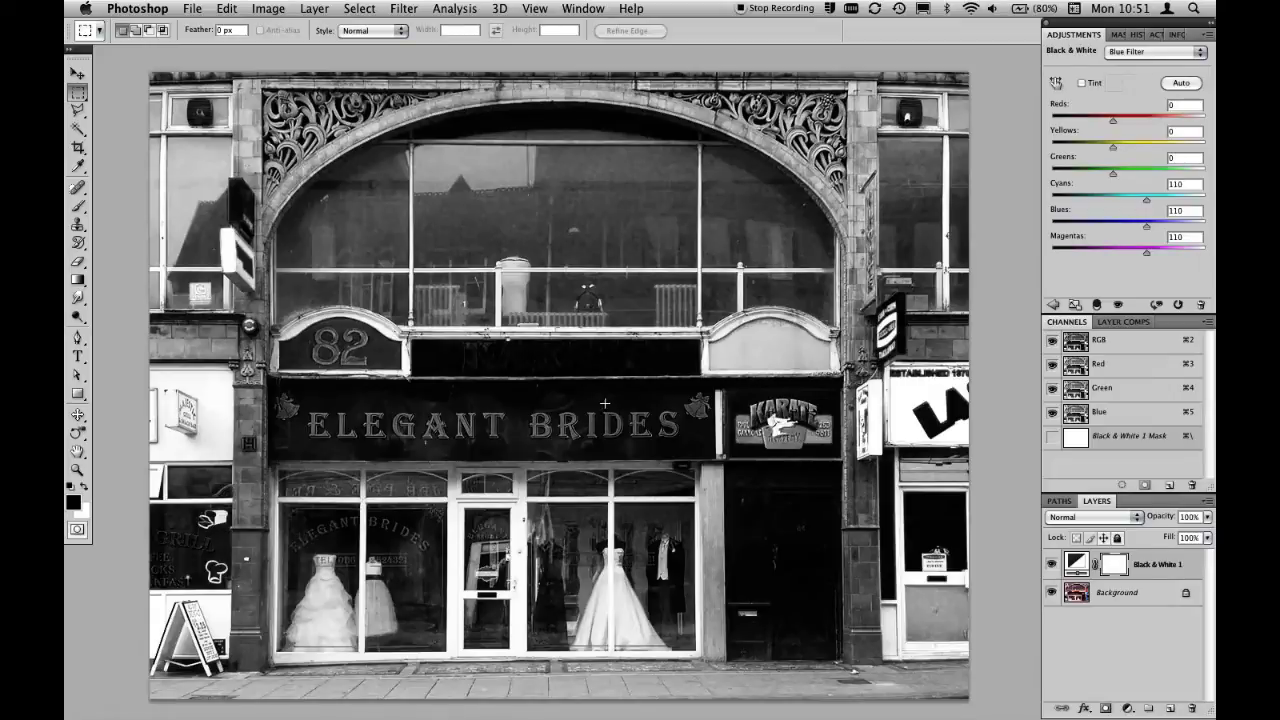
{"action": "left_click", "coordinate": [1050, 567]}
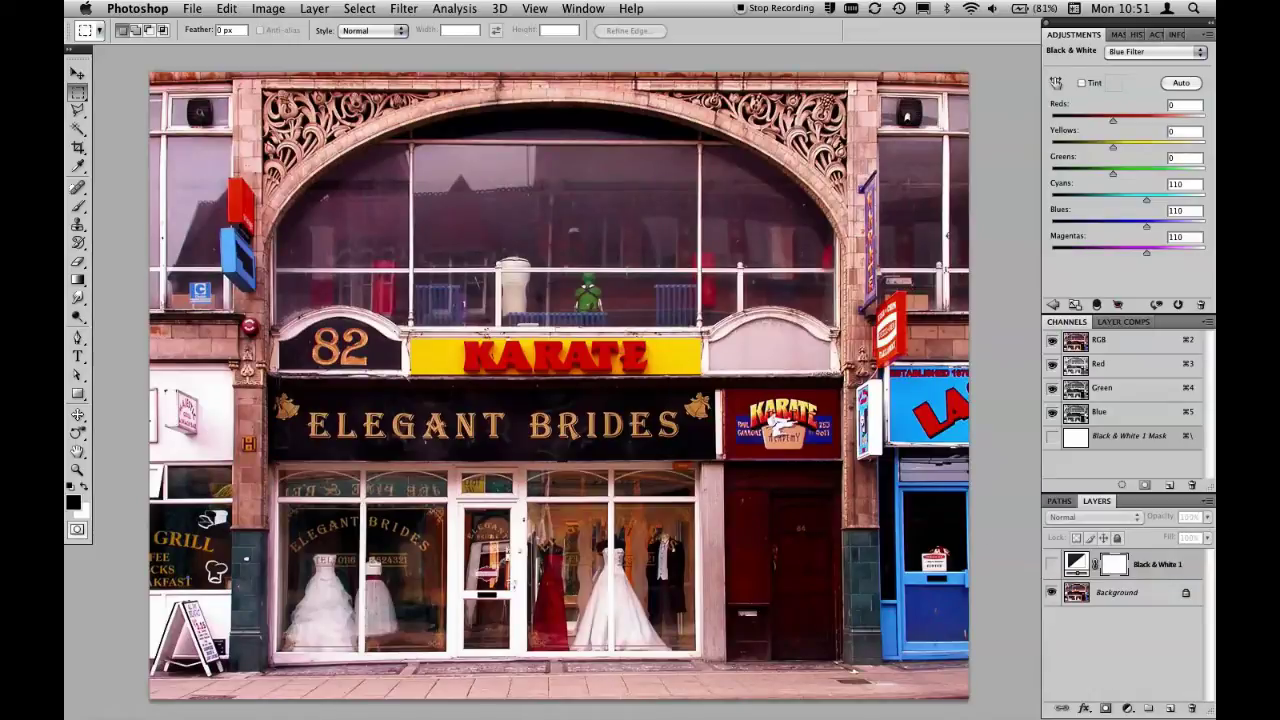
{"action": "left_click", "coordinate": [1051, 567]}
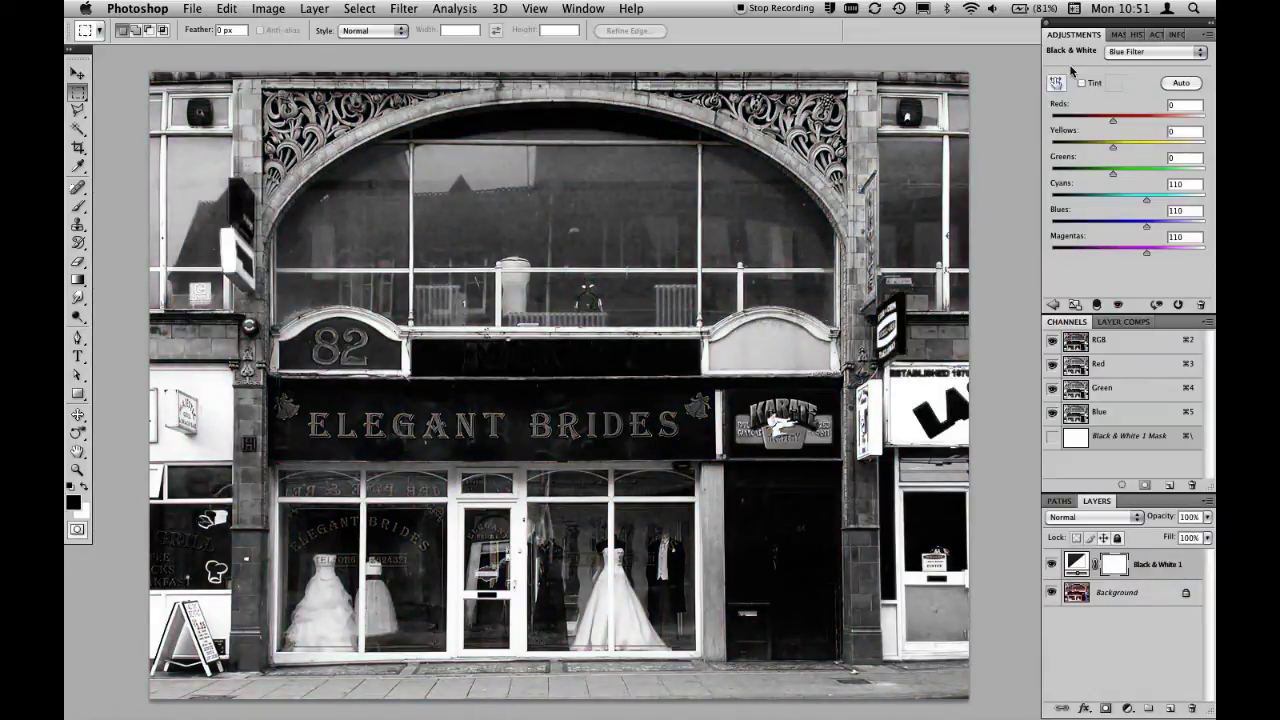
{"action": "left_click", "coordinate": [1136, 54]}
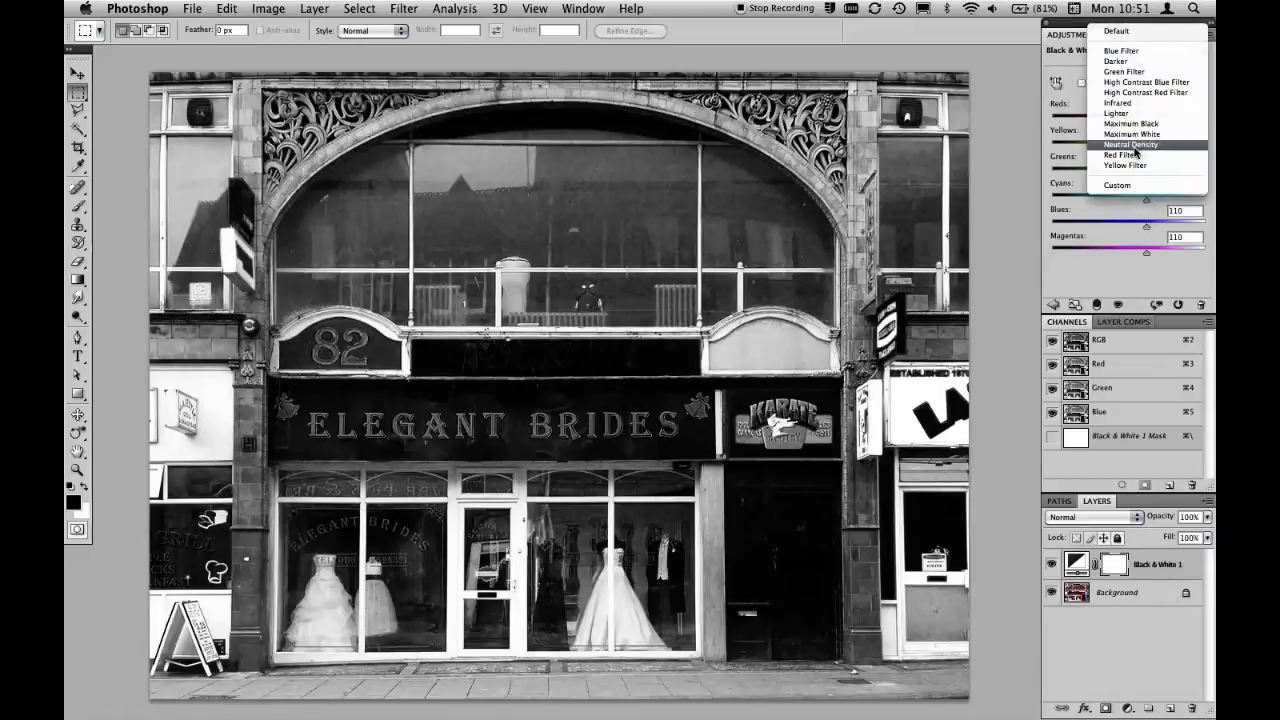
Try the Green Filter preset, then switch the conversion to the Red Filter preset
{"action": "left_click", "coordinate": [1124, 72]}
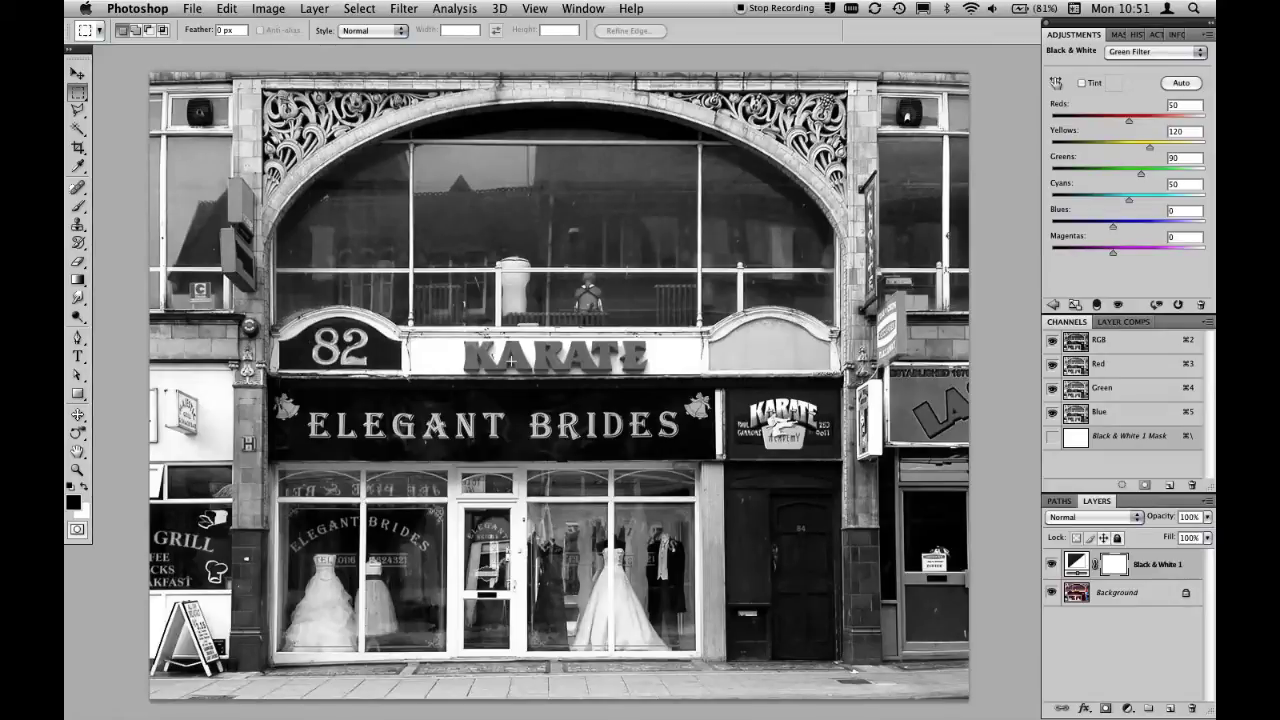
{"action": "left_click", "coordinate": [1143, 55]}
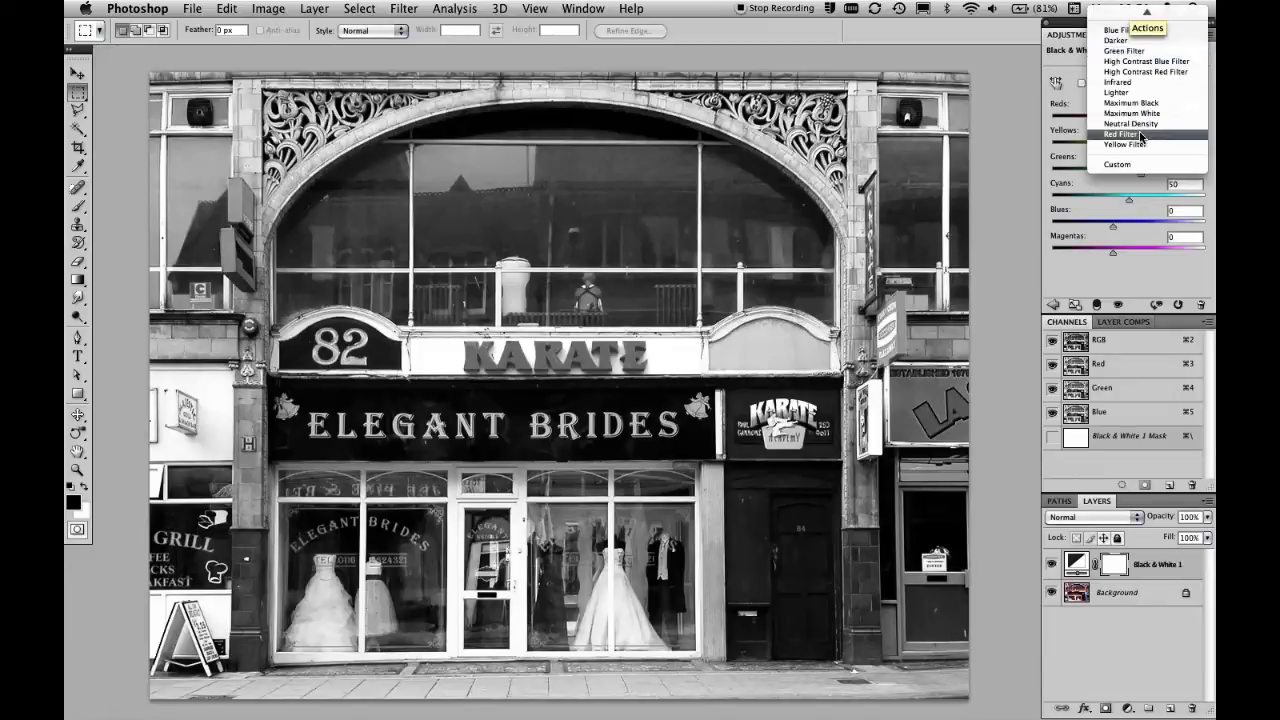
{"action": "left_click", "coordinate": [1140, 130]}
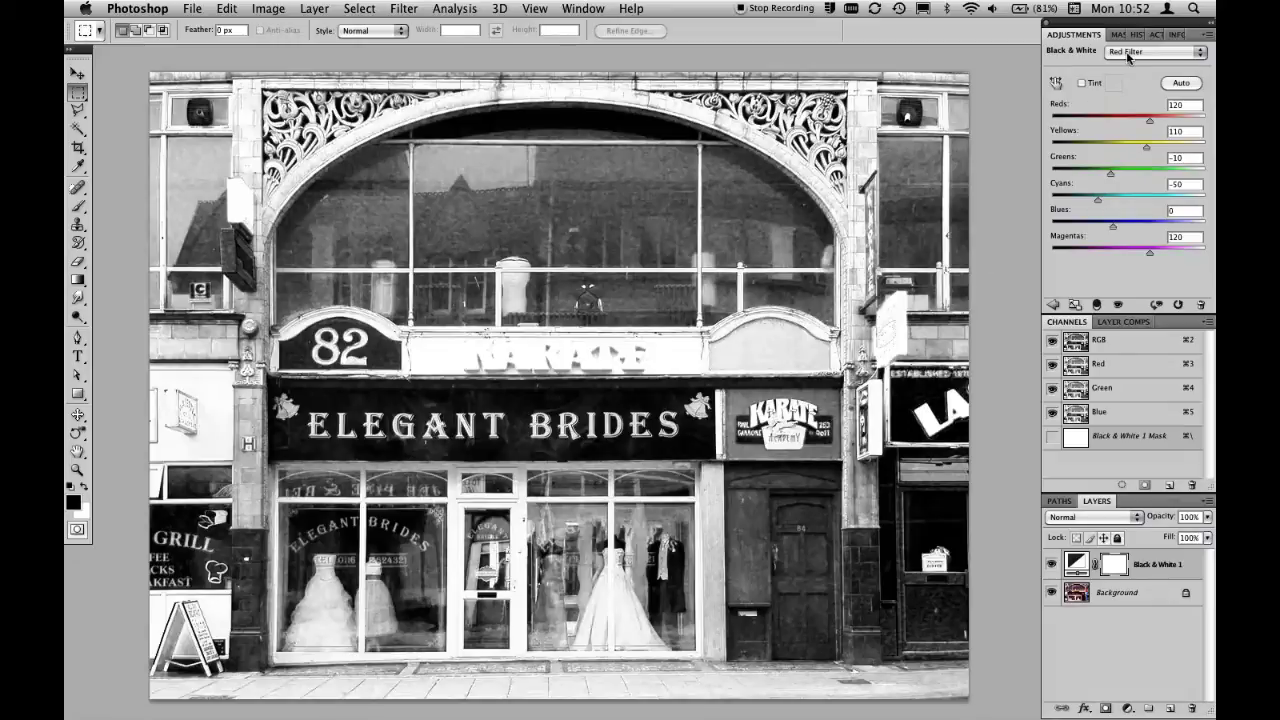
Try the Yellow Filter preset, then settle on the Green Filter preset
{"action": "left_click", "coordinate": [1131, 54]}
{"action": "left_click", "coordinate": [1128, 61]}
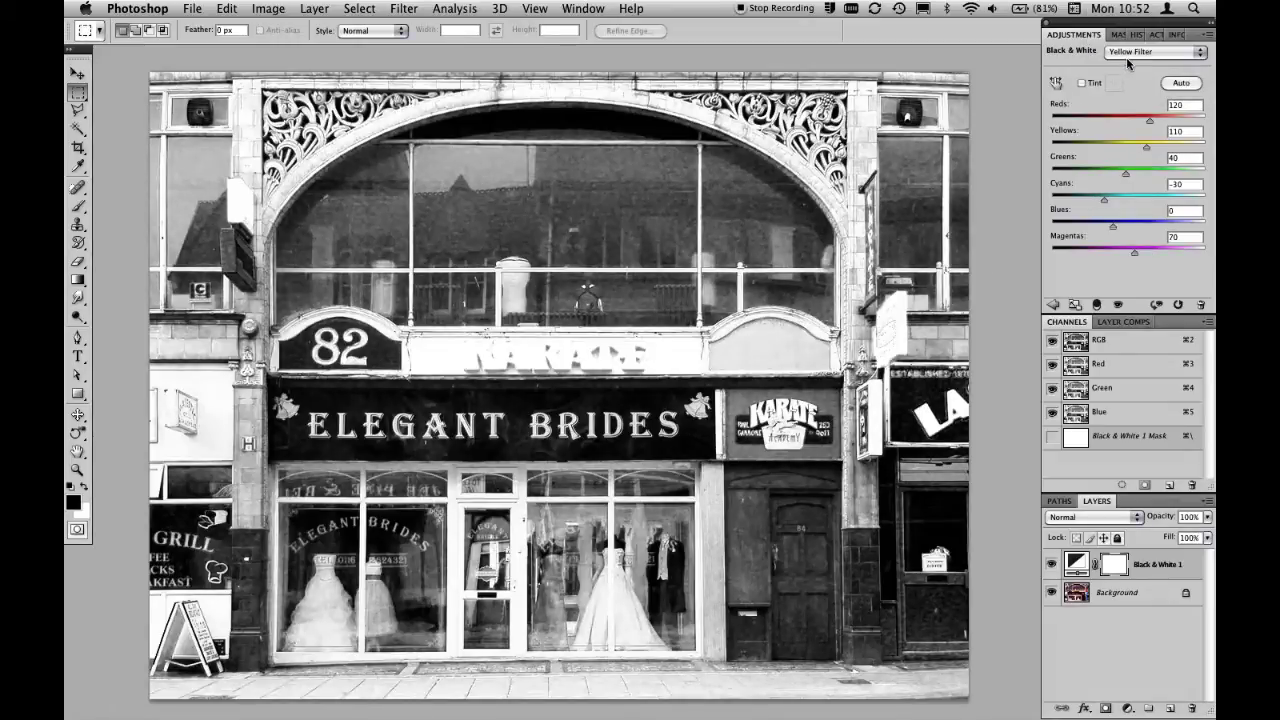
{"action": "left_click", "coordinate": [1133, 56]}
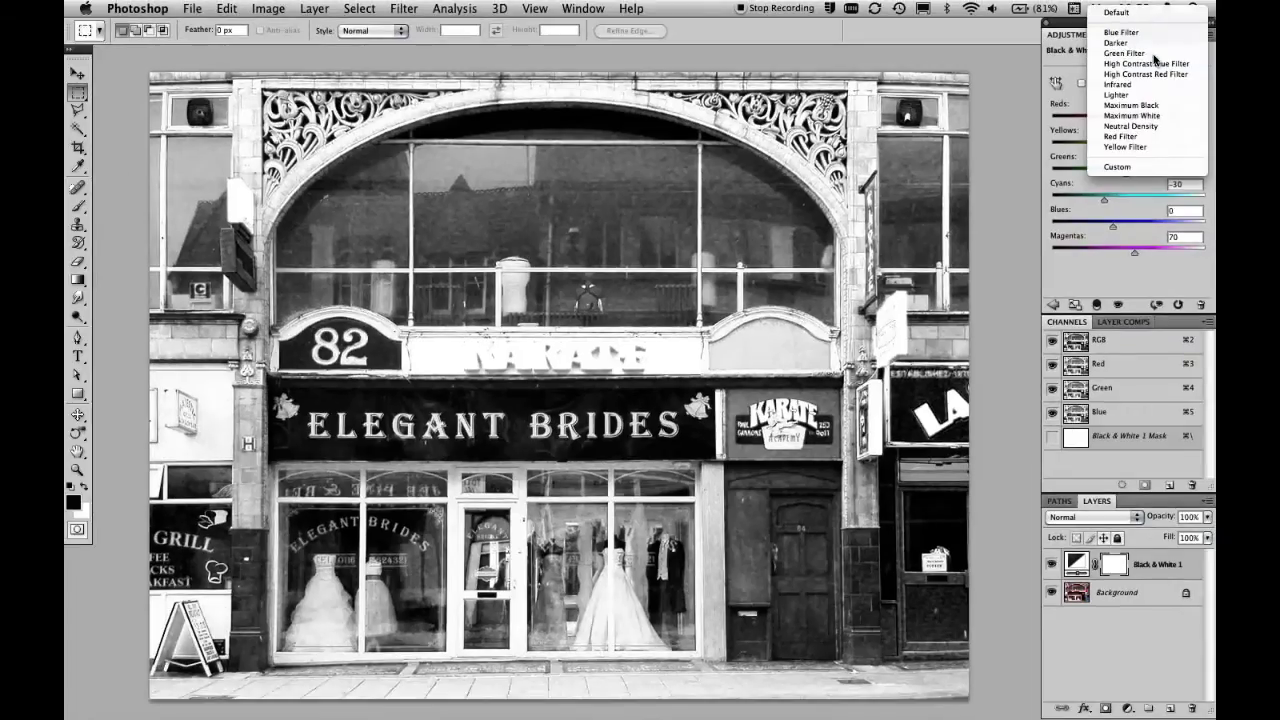
{"action": "left_click", "coordinate": [1153, 51]}
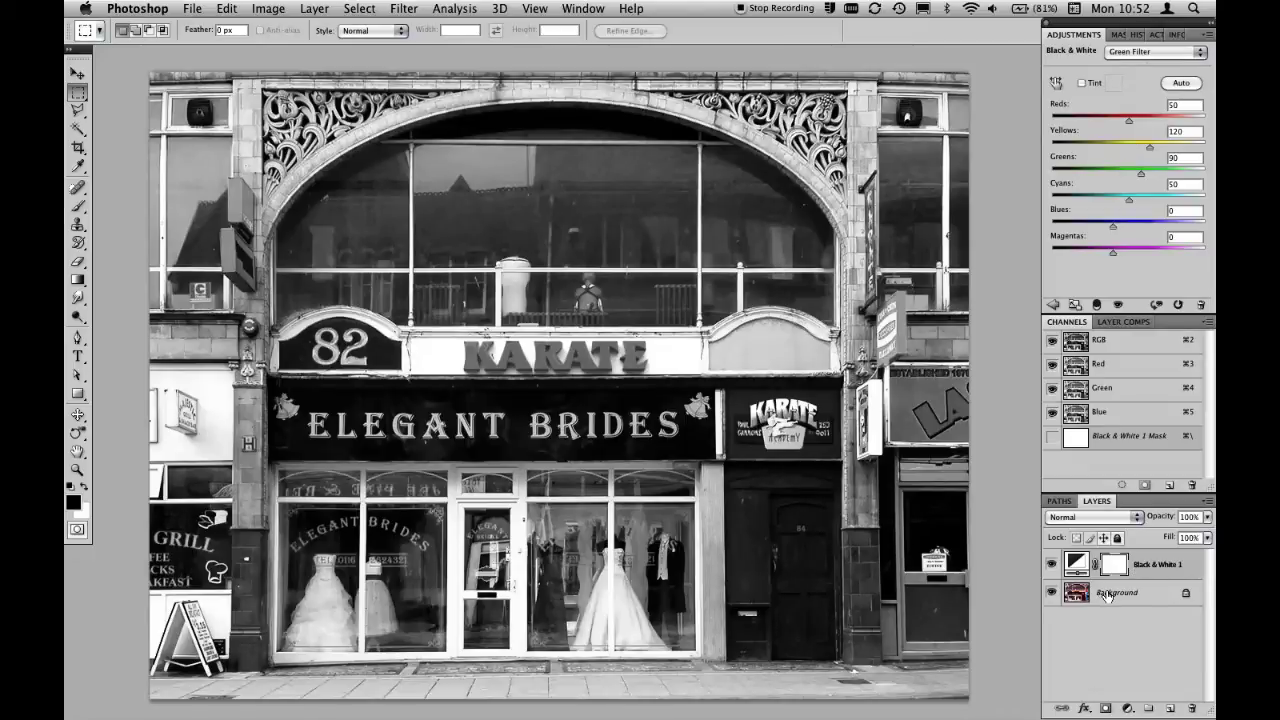
{"action": "left_click", "coordinate": [1207, 503]}
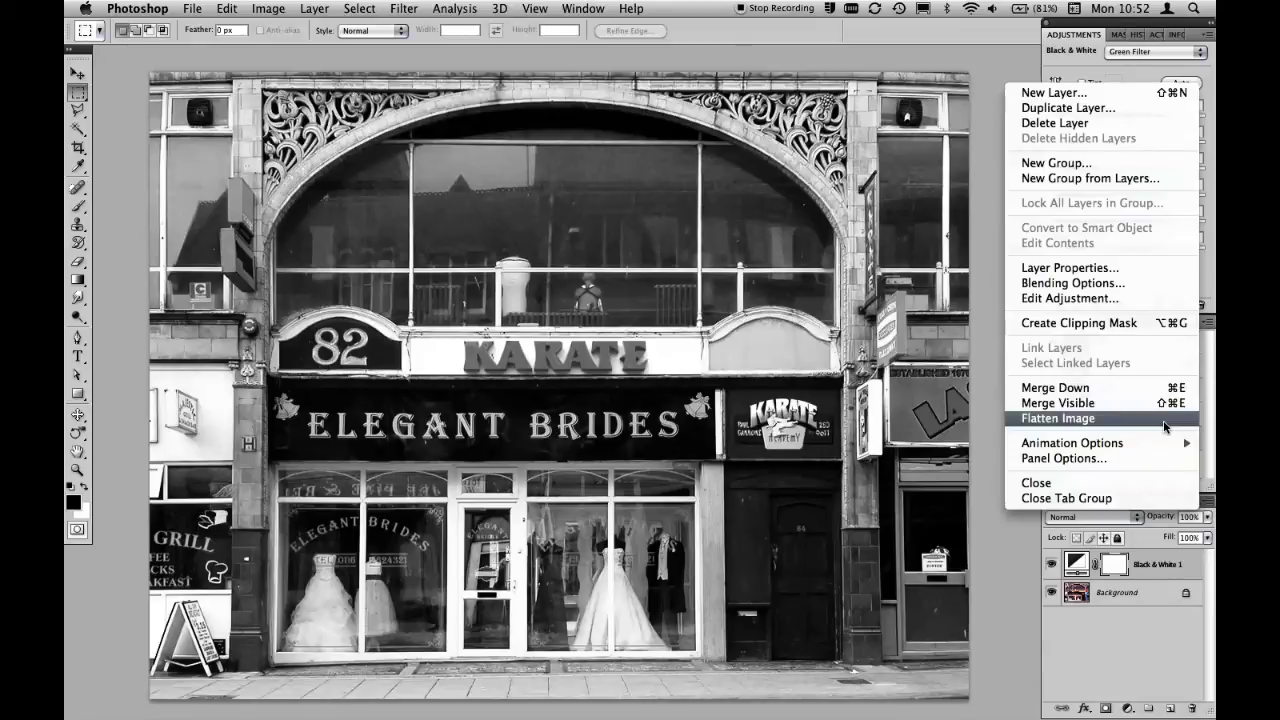
{"action": "left_click", "coordinate": [1078, 662]}
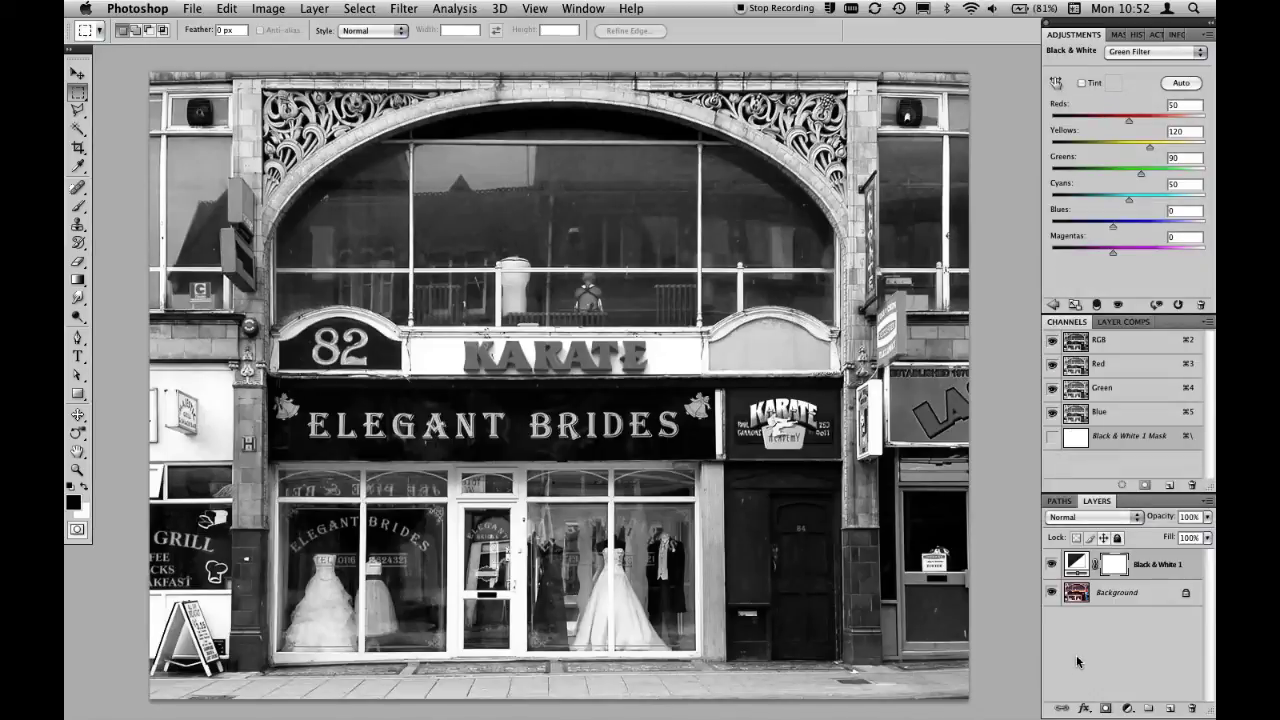